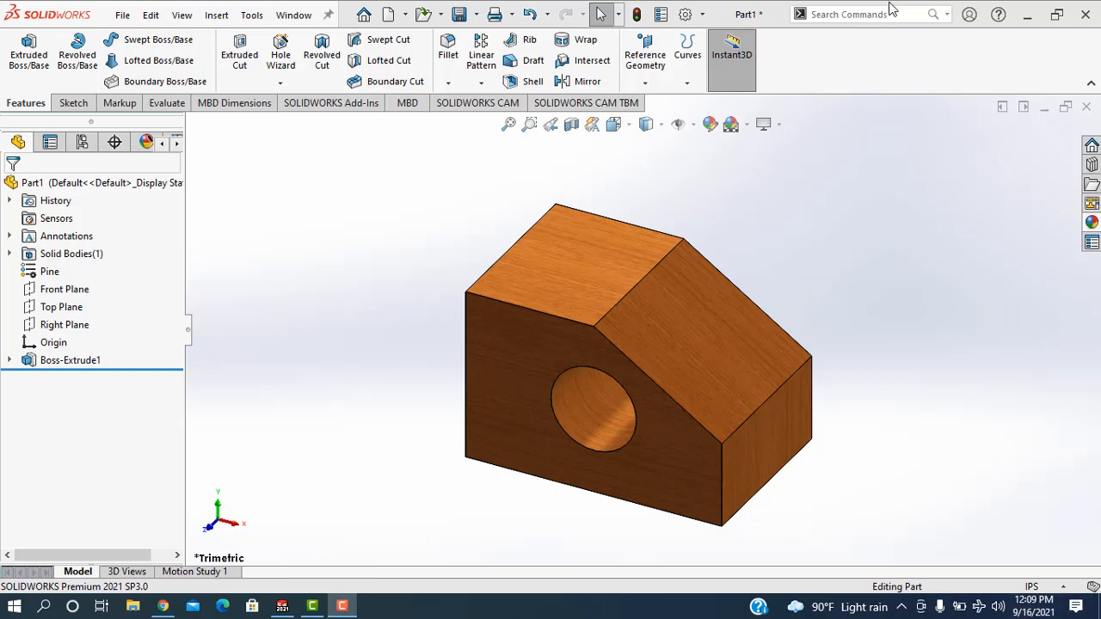
- Create a new part document and start a sketch on the Front Plane, viewed normal to it
left_click(122, 14)
left_click(138, 41)
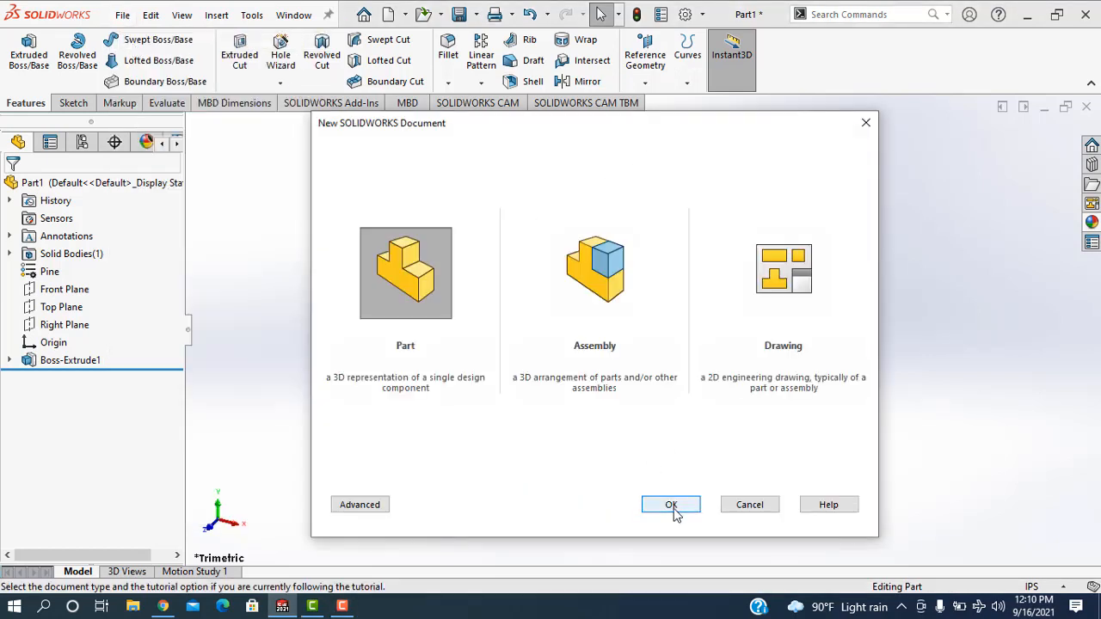
left_click(673, 507)
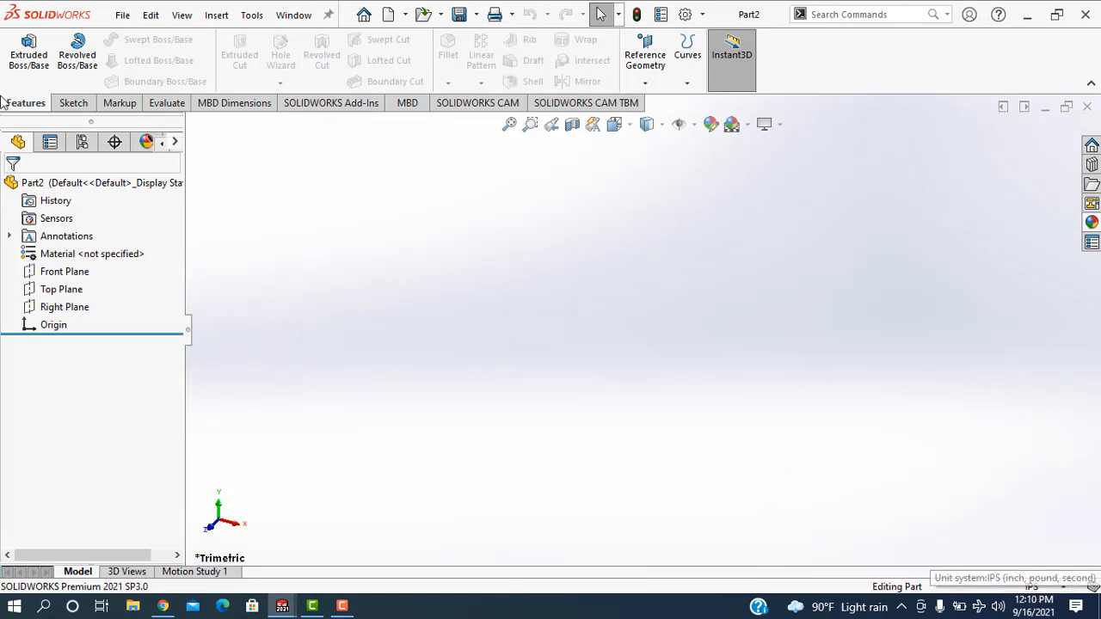
left_click(64, 271)
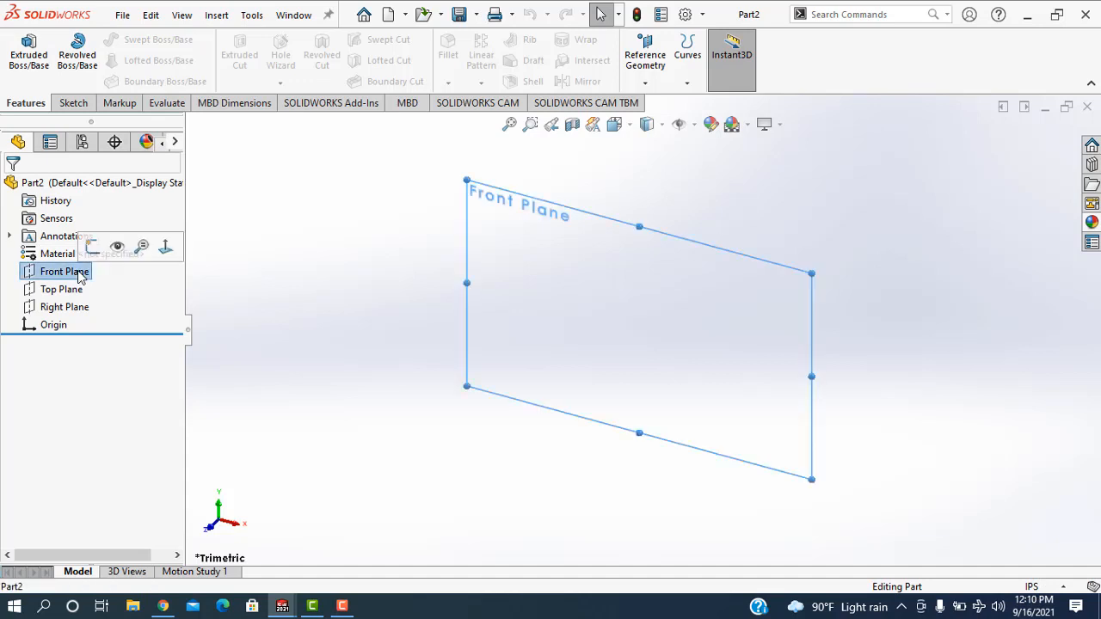
left_click(166, 247)
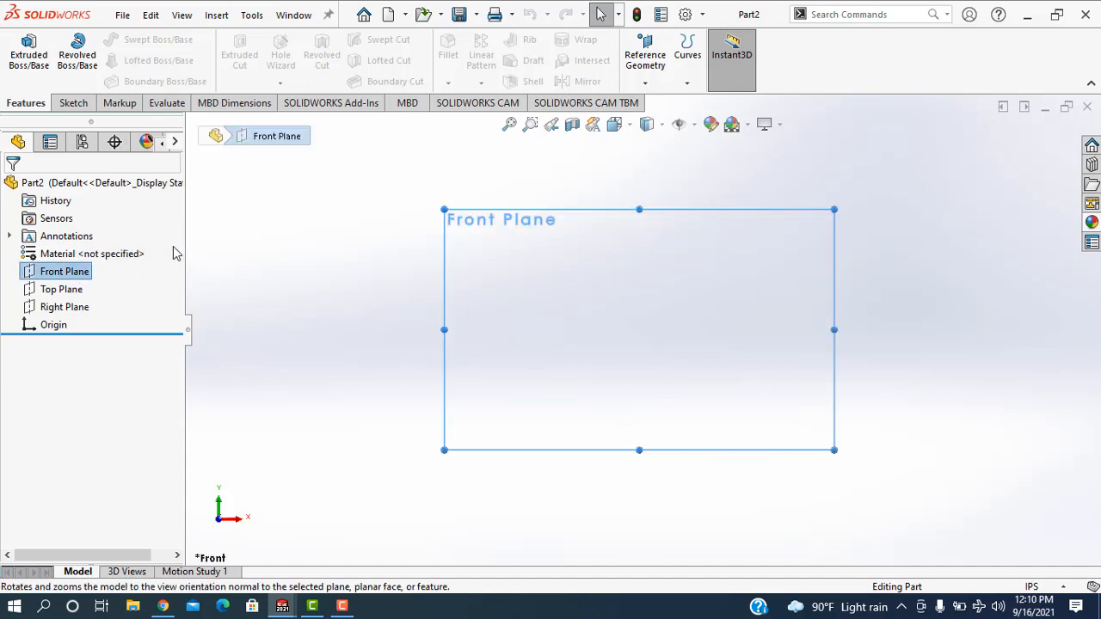
left_click(40, 64)
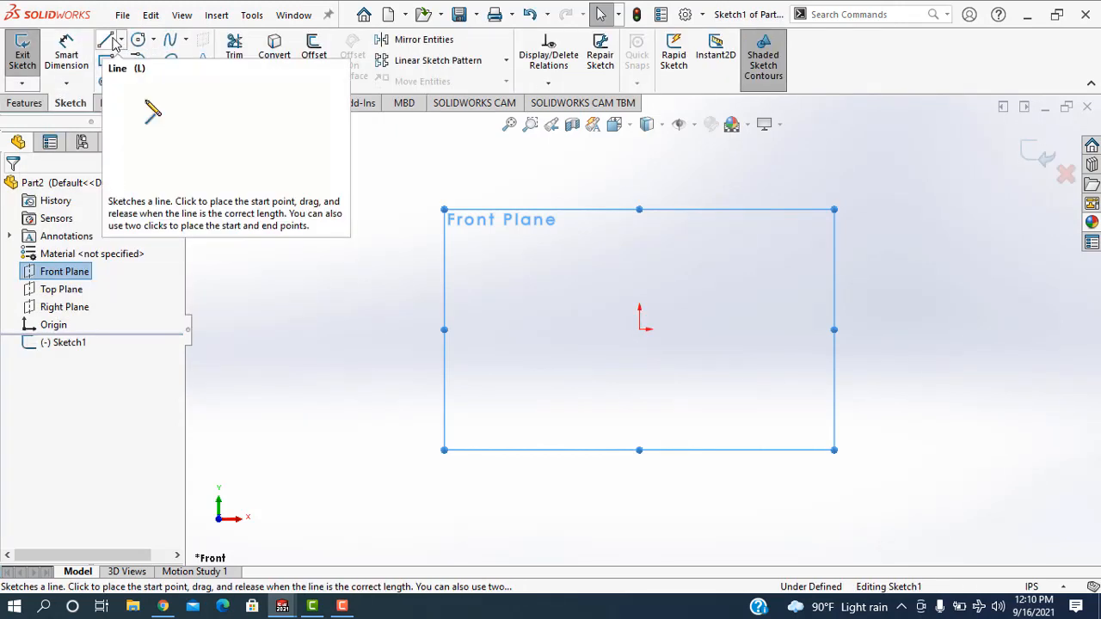
- Sketch a closed five-sided line profile from the origin, about 2.32 in tall and 1.79 in wide, with a sloped upper-right corner
left_click(105, 39)
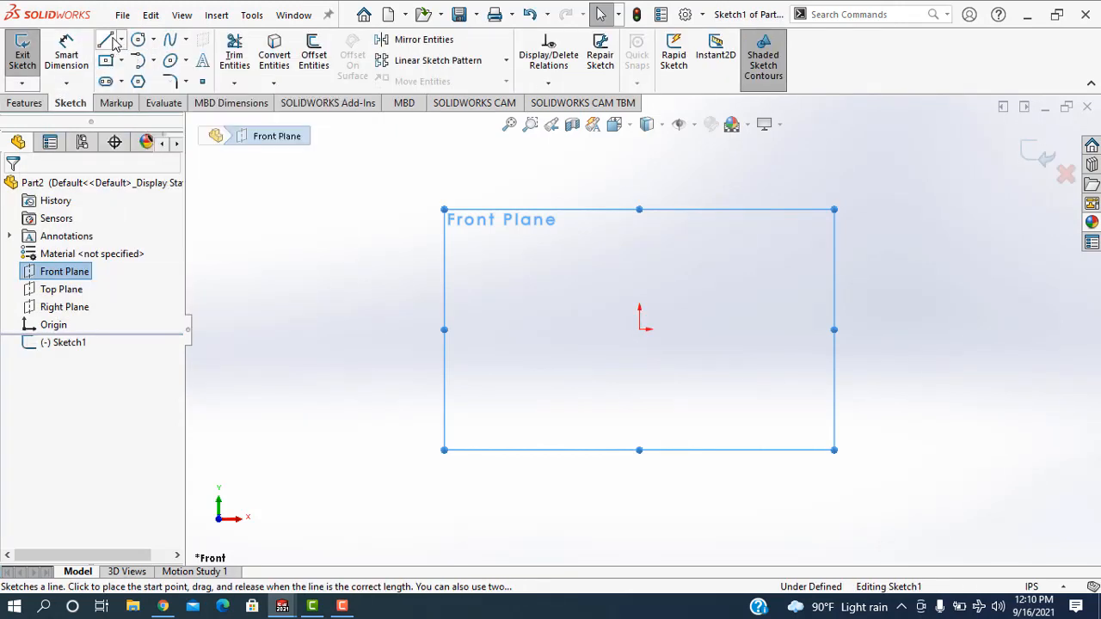
left_click(639, 329)
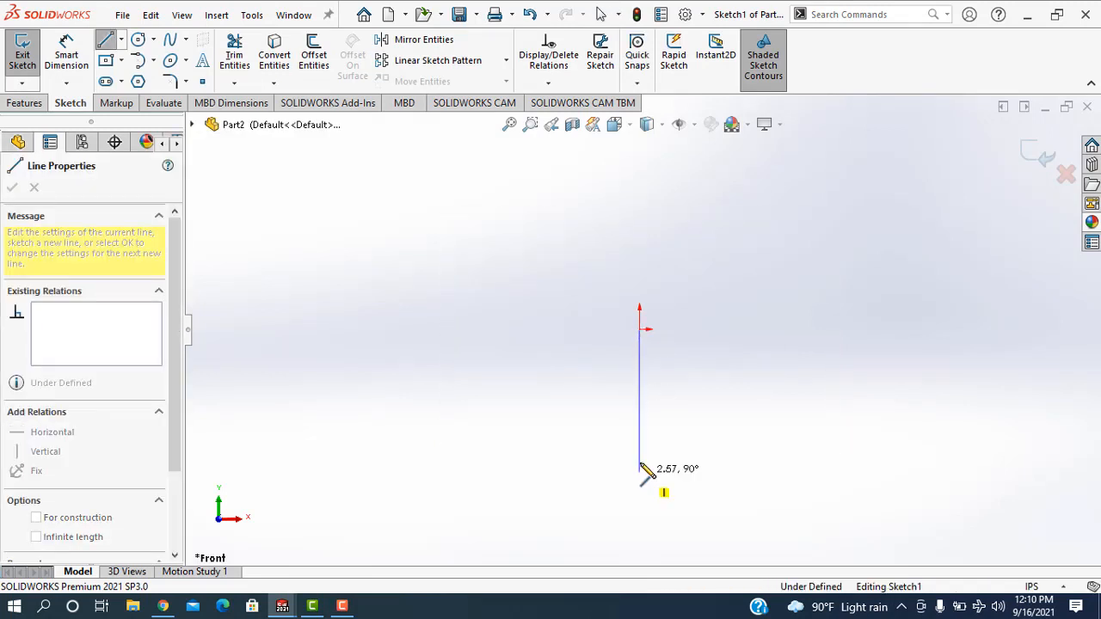
left_click(638, 459)
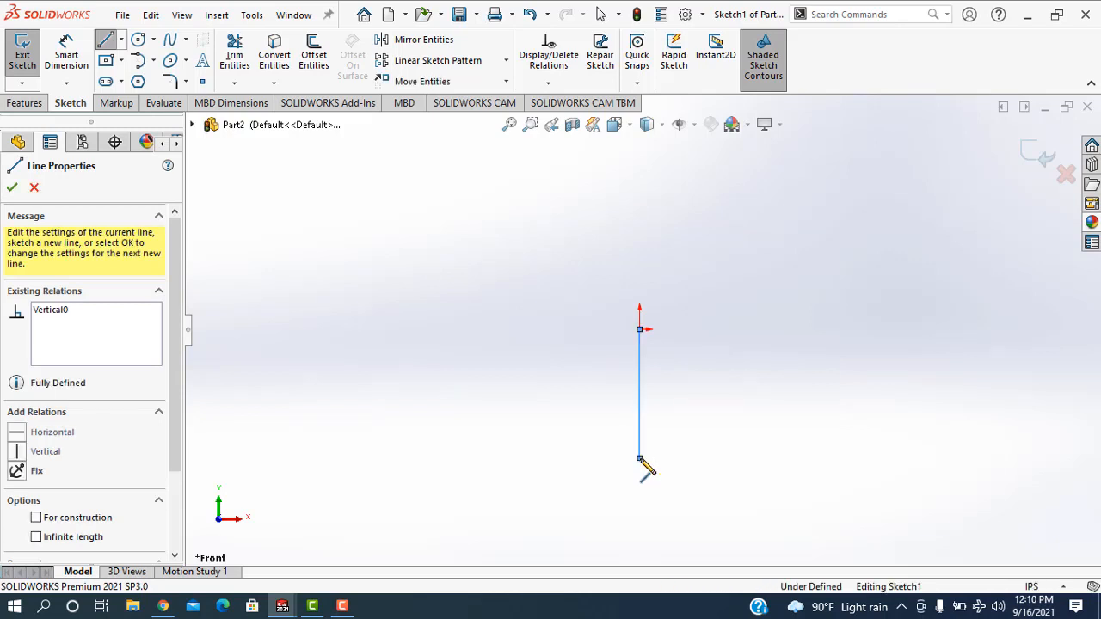
left_click(755, 459)
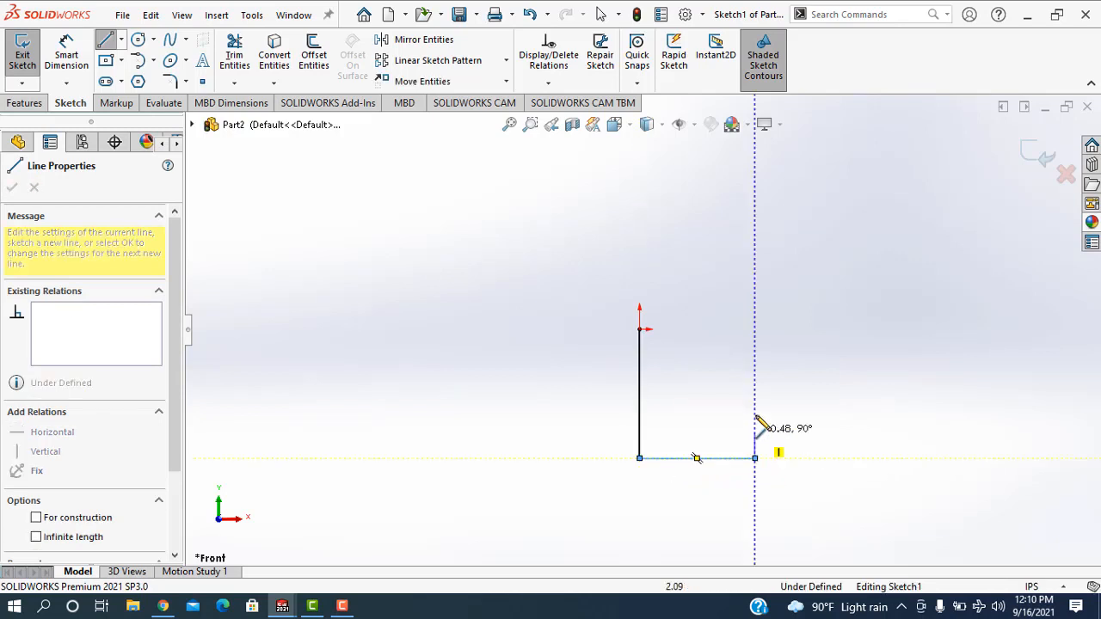
left_click(754, 401)
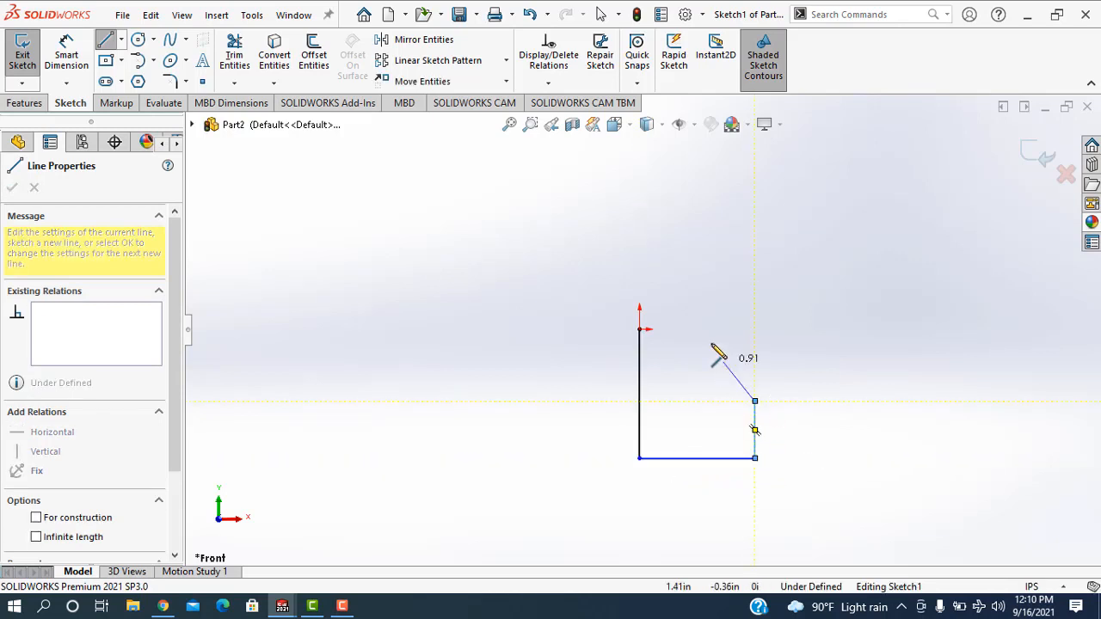
left_click(697, 329)
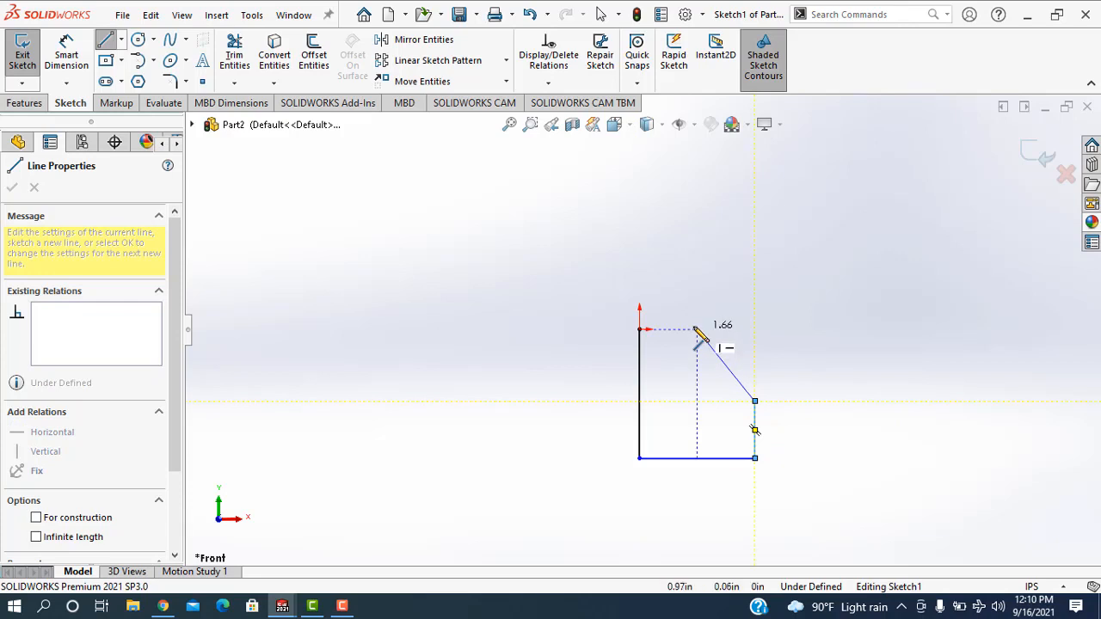
left_click(640, 329)
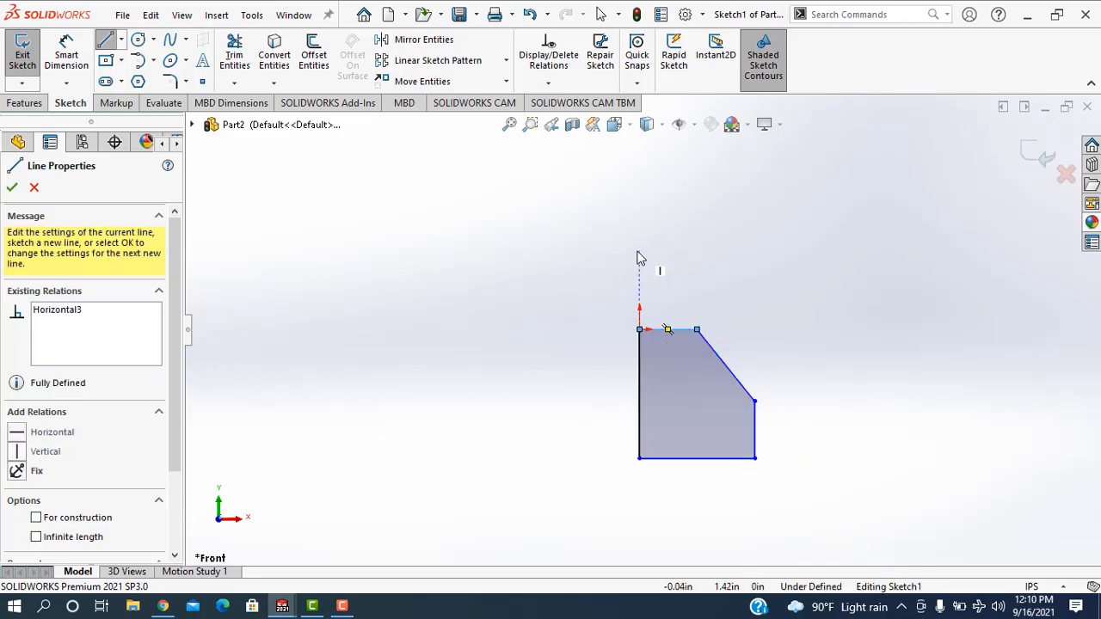
right_click(639, 255)
left_click(651, 265)
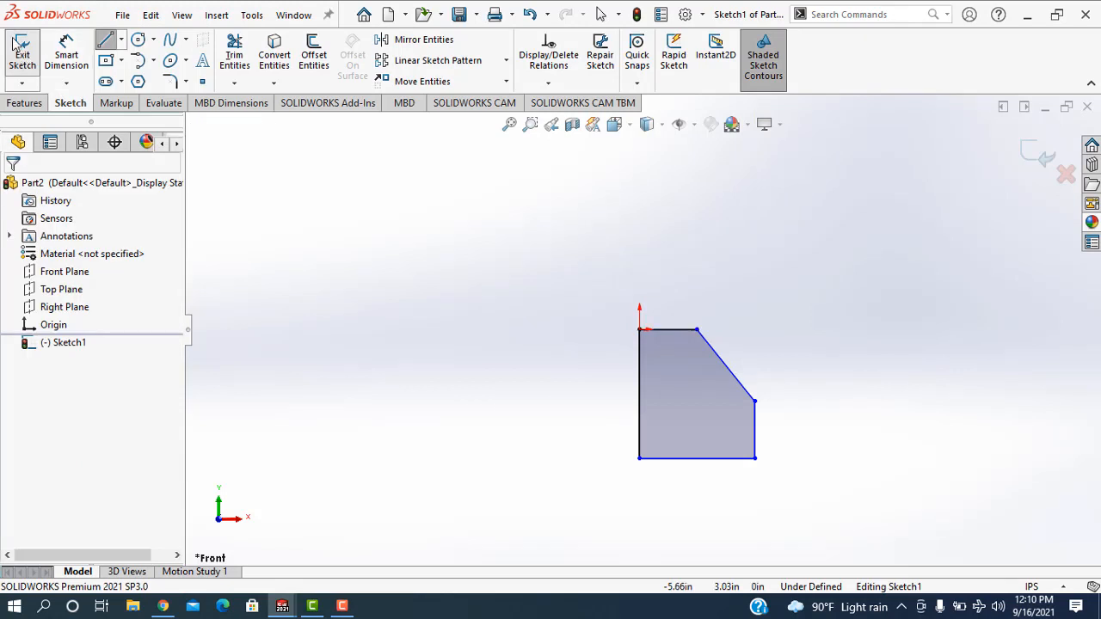
- Dimension the profile's left vertical edge to 2 in and its bottom edge to 3 in
left_click(69, 56)
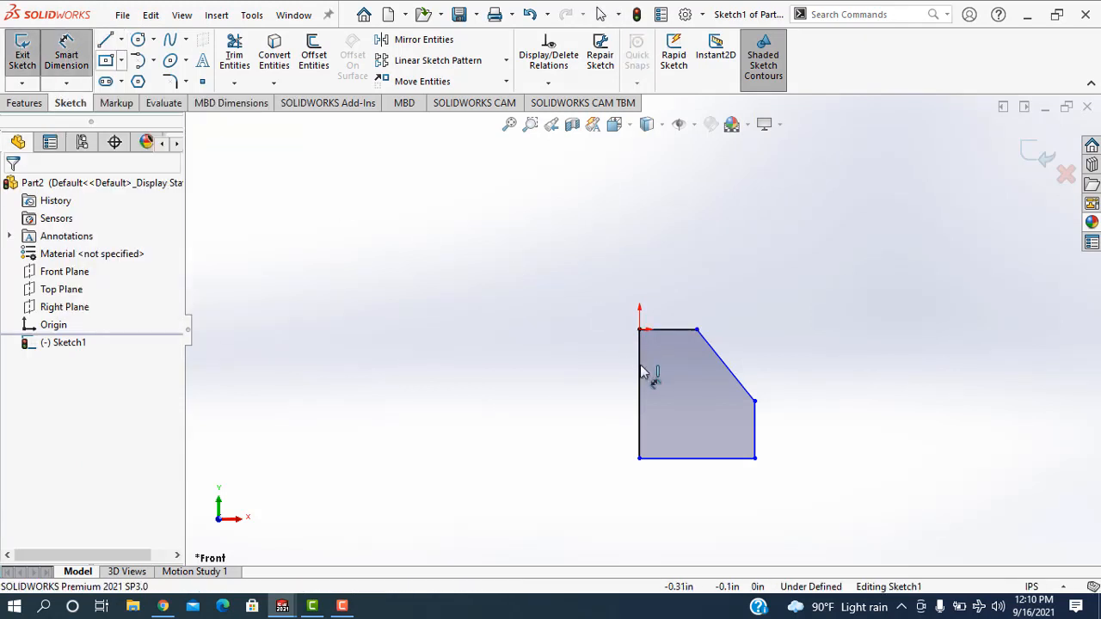
left_click(638, 394)
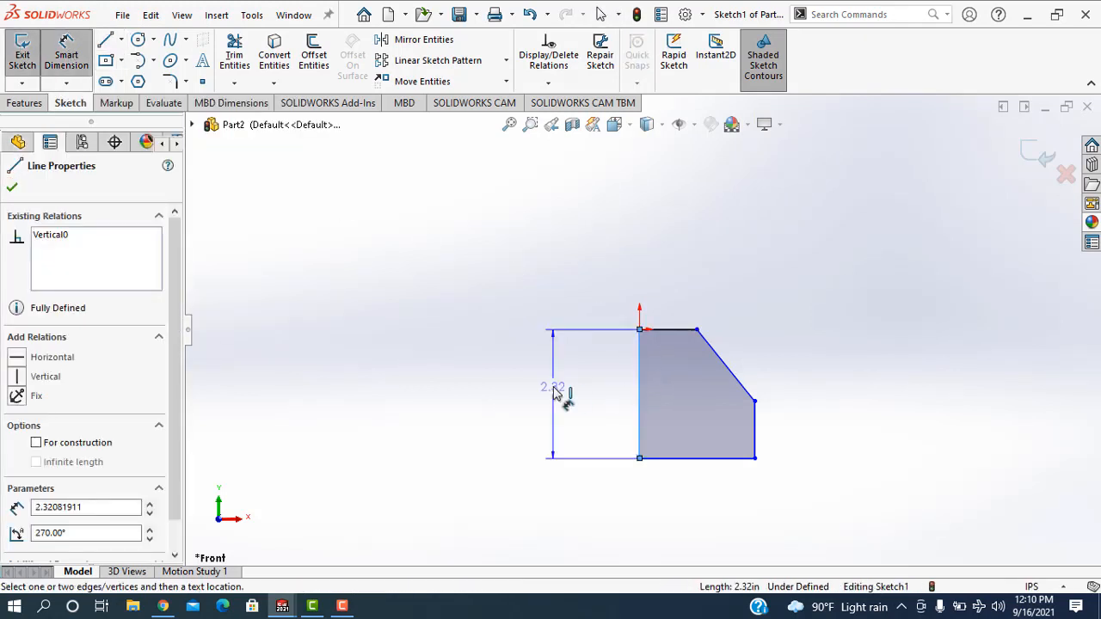
left_click(557, 394)
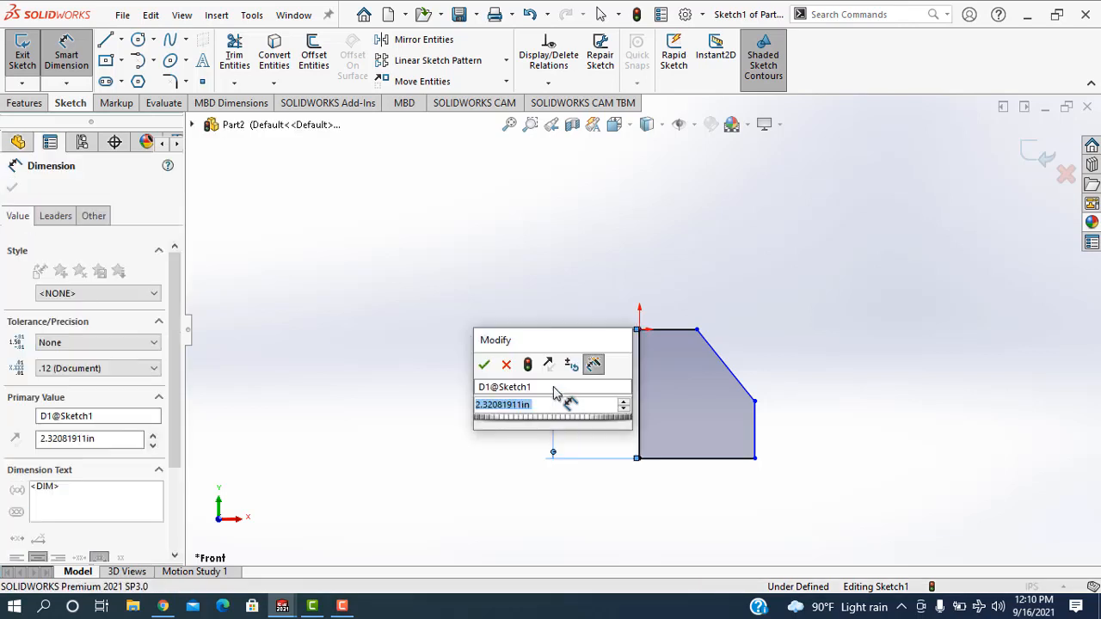
type("2")
key("Return")
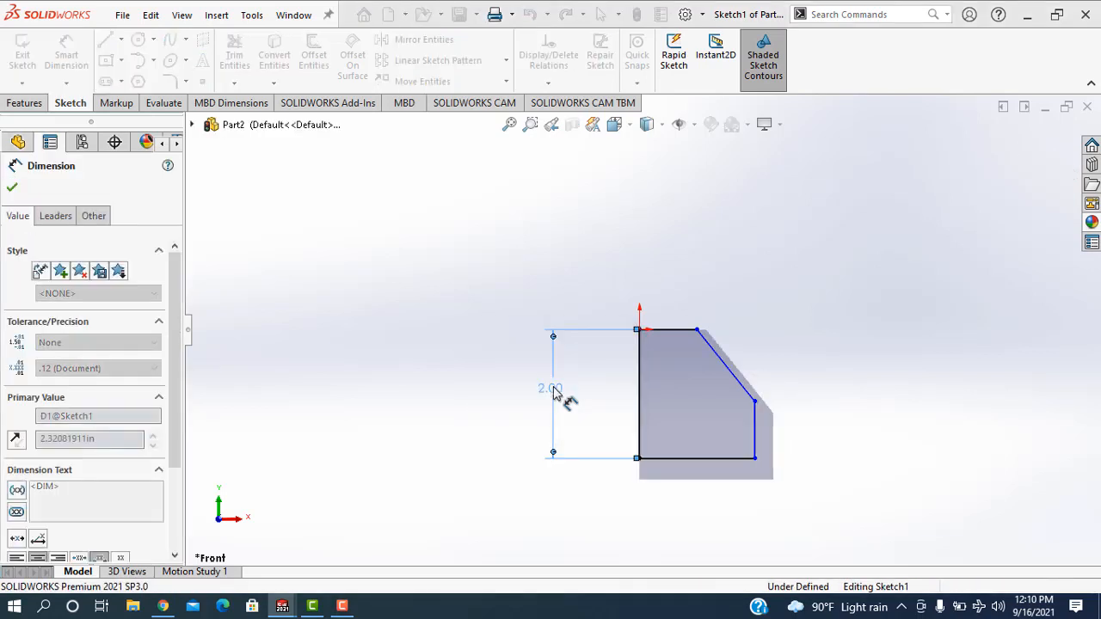
left_click(701, 469)
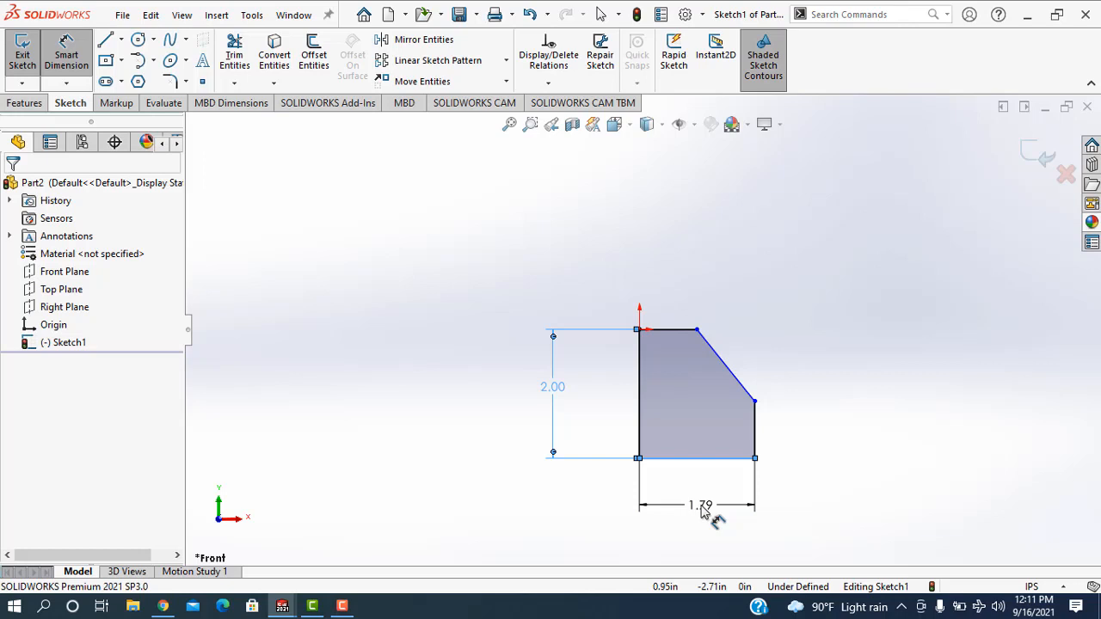
left_click(701, 508)
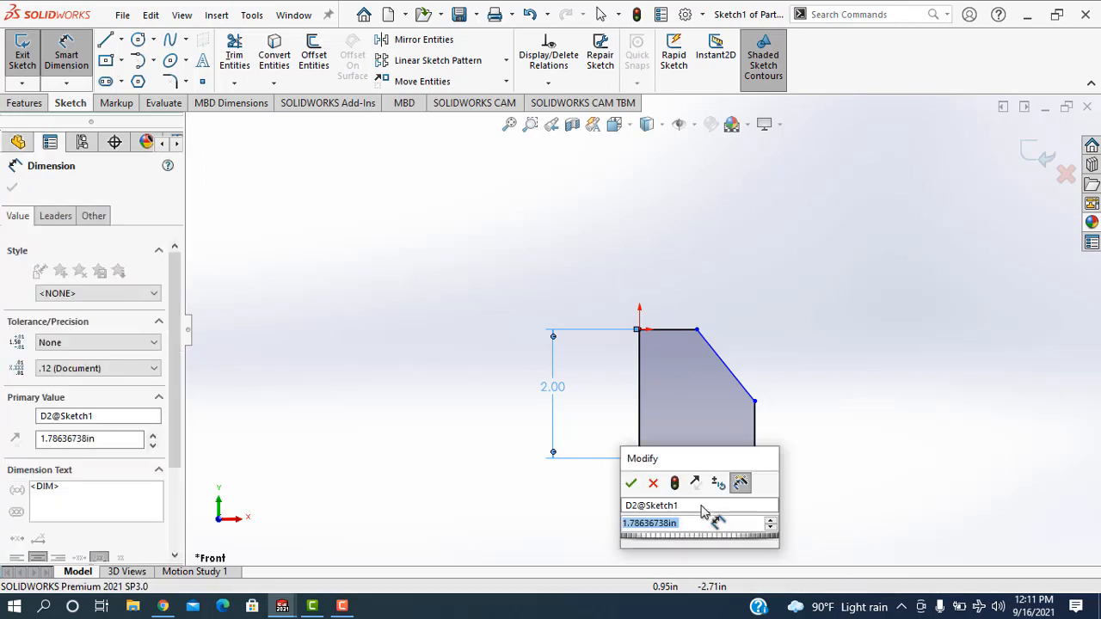
key("Return")
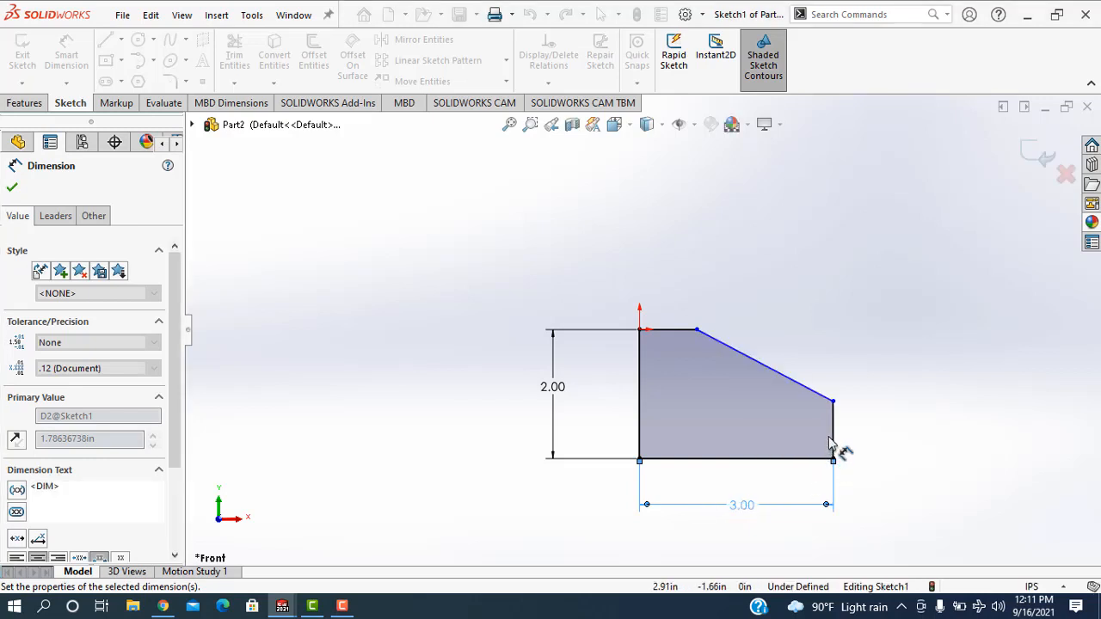
- Dimension the profile's short right edge to 1 in and its top edge to 1.5 in
left_click(833, 437)
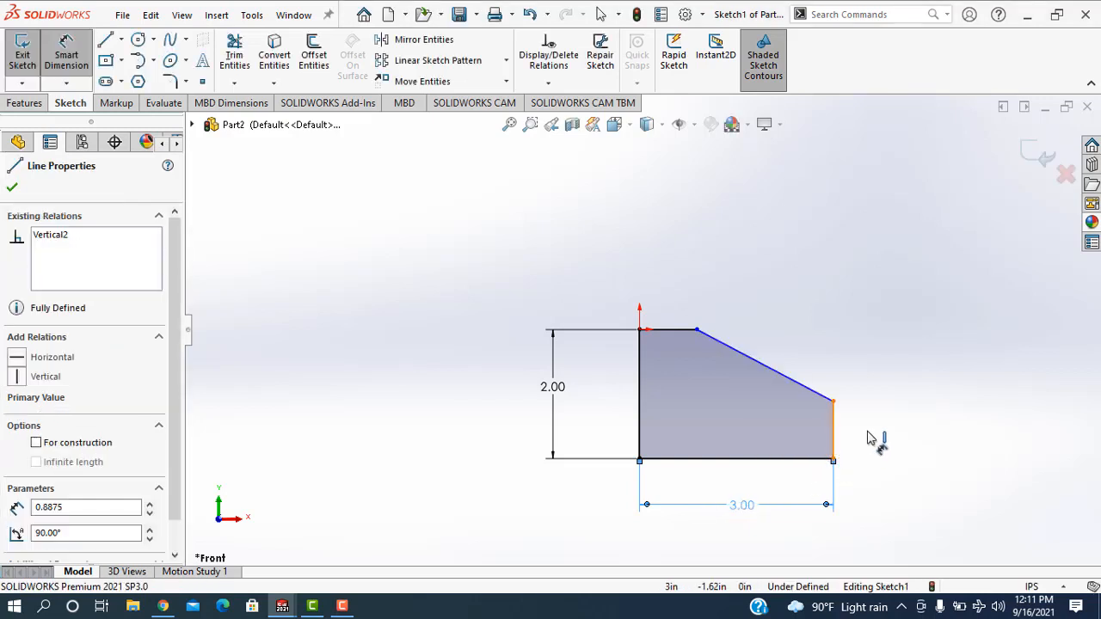
left_click(868, 437)
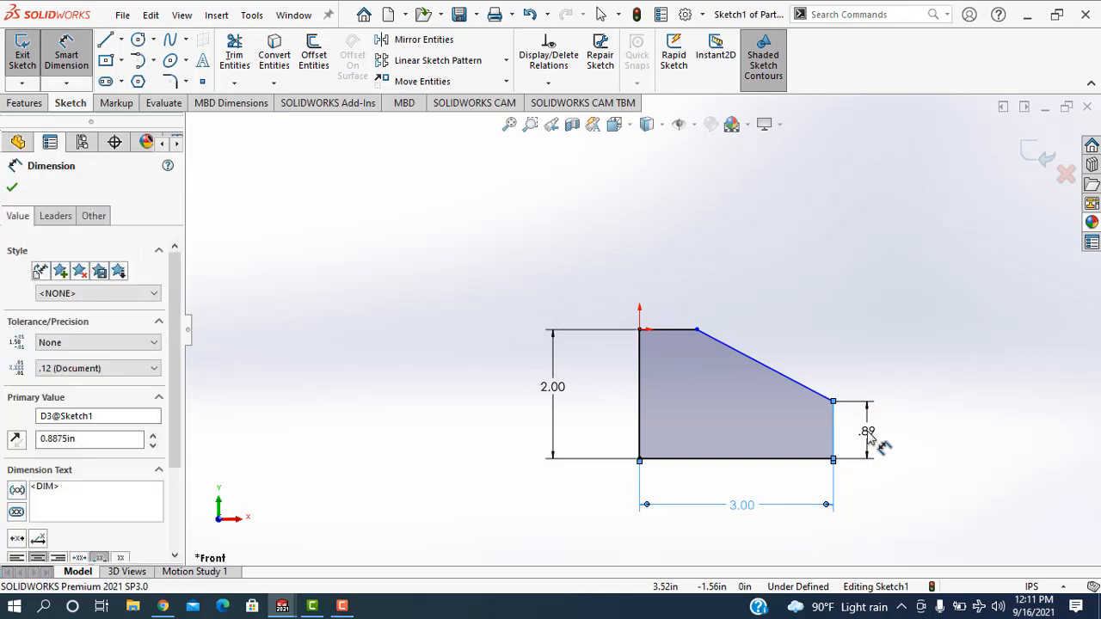
type("1")
key("Escape")
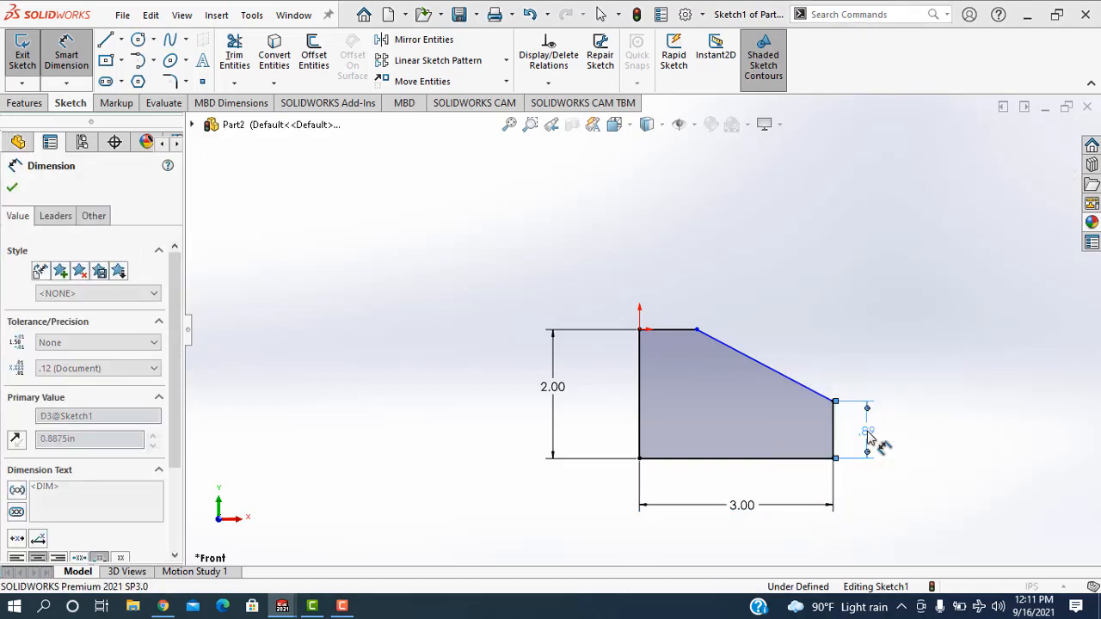
left_click(676, 329)
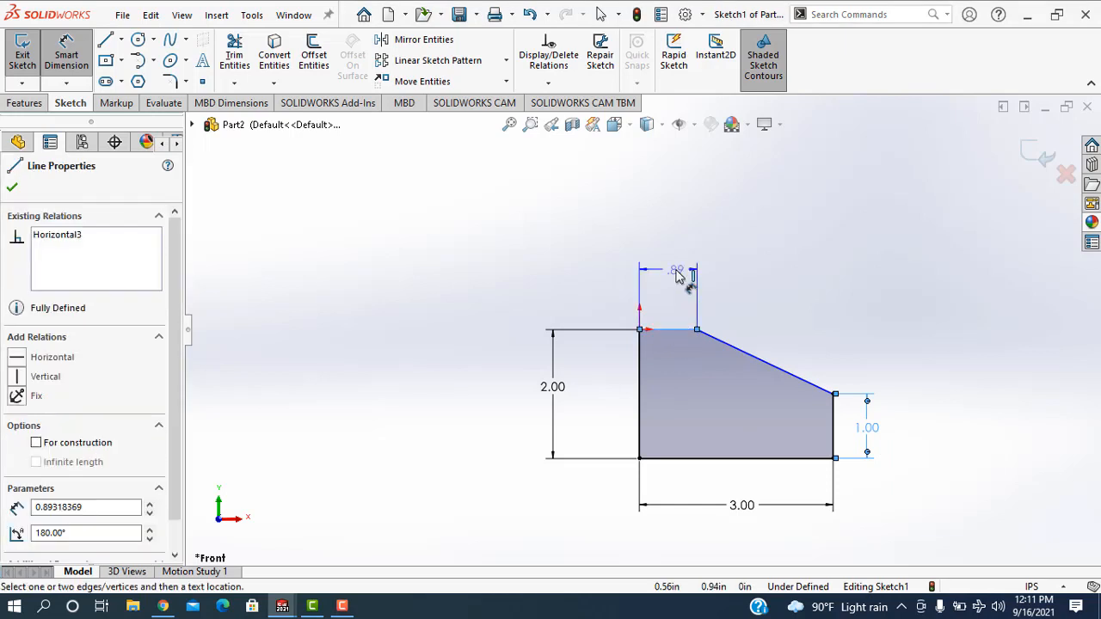
left_click(676, 272)
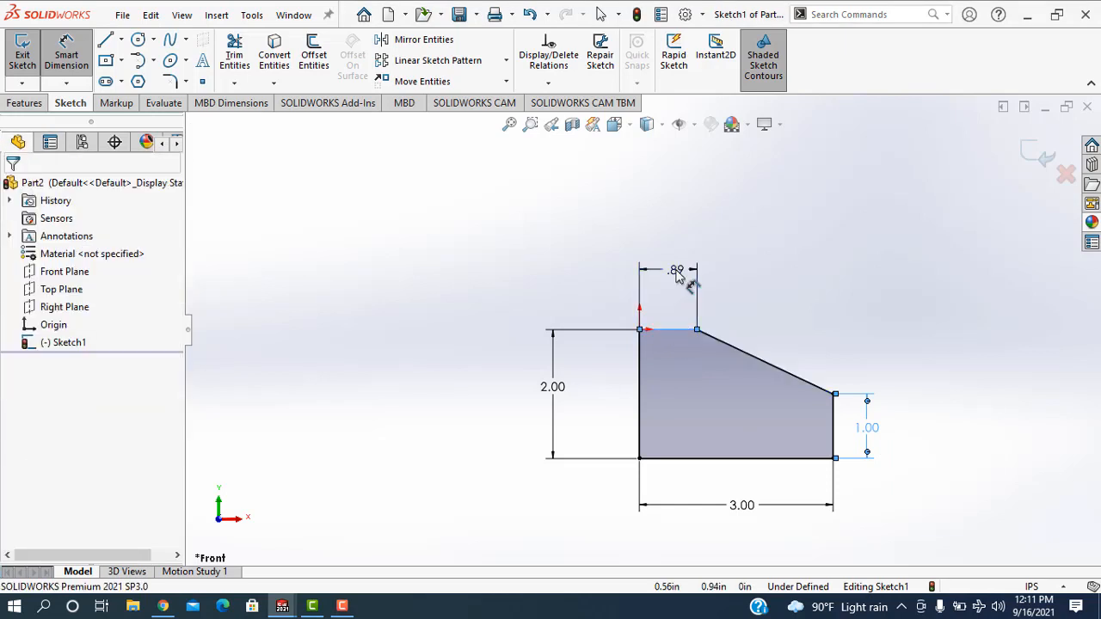
left_click(676, 272)
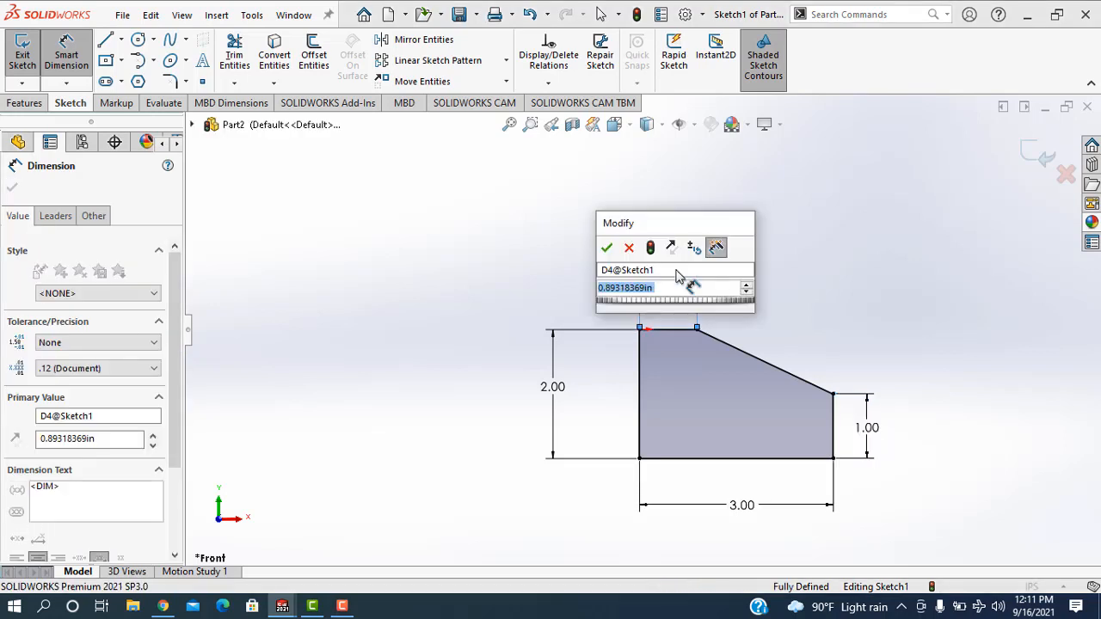
type("1.0")
key("Return")
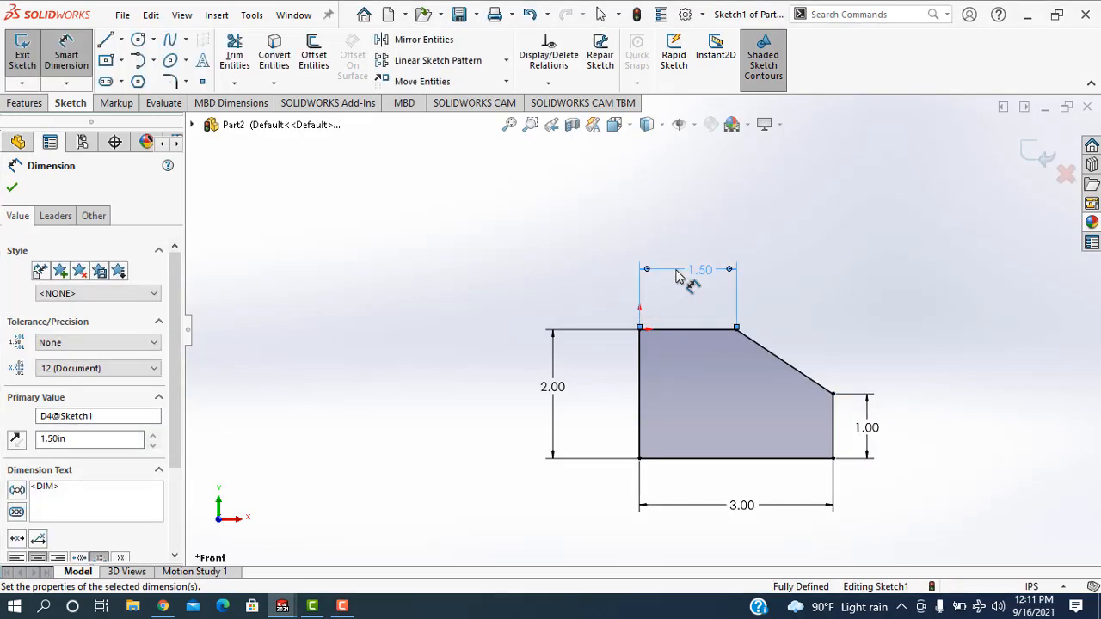
left_click(13, 193)
key("Escape")
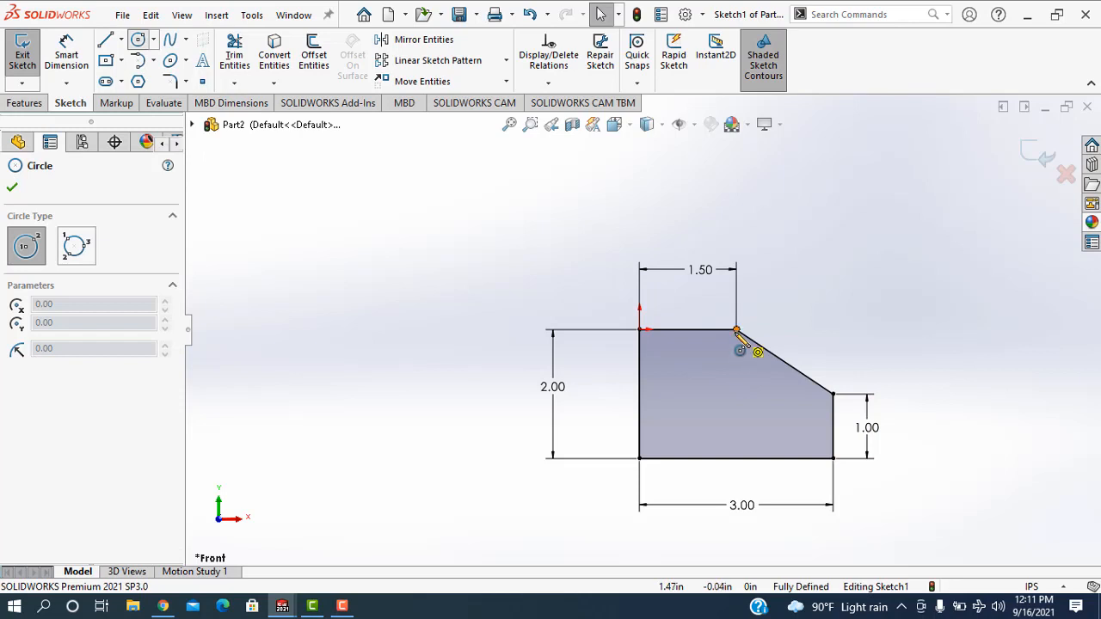
- Sketch a circle inside the profile, centred 1.5 in right of and 1 in below the origin, and set its diameter to 1 in
left_click(736, 395)
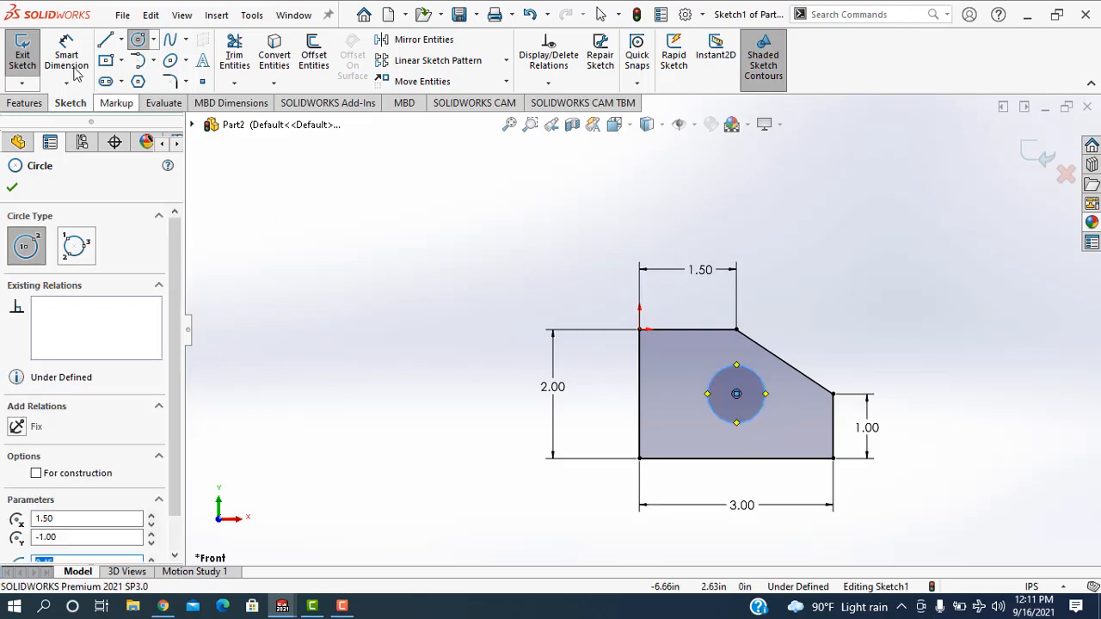
left_click(46, 58)
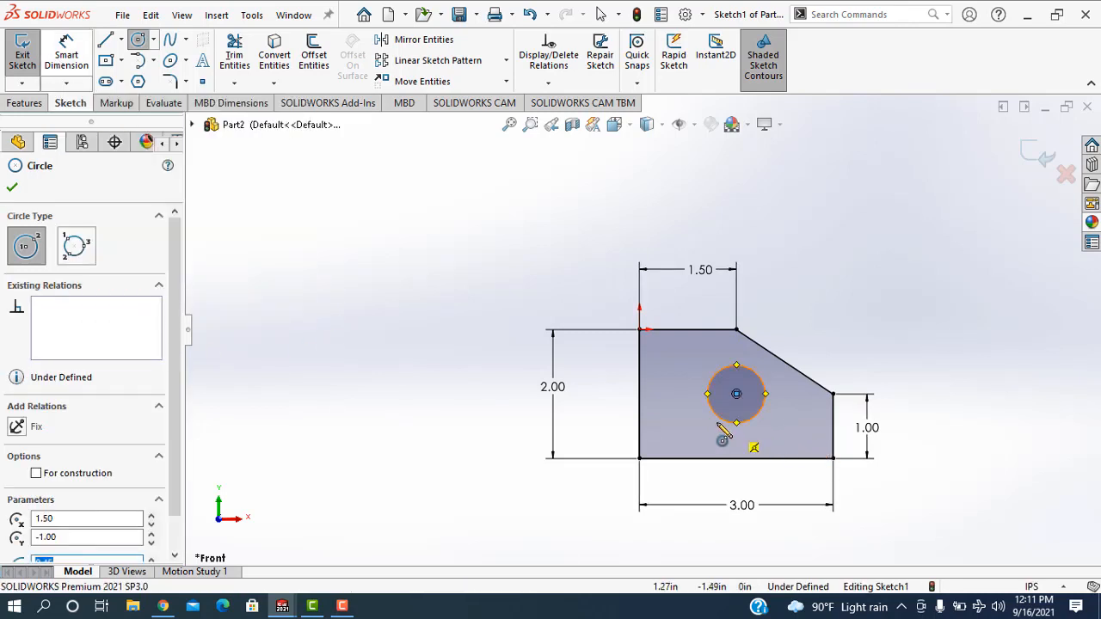
left_click(79, 60)
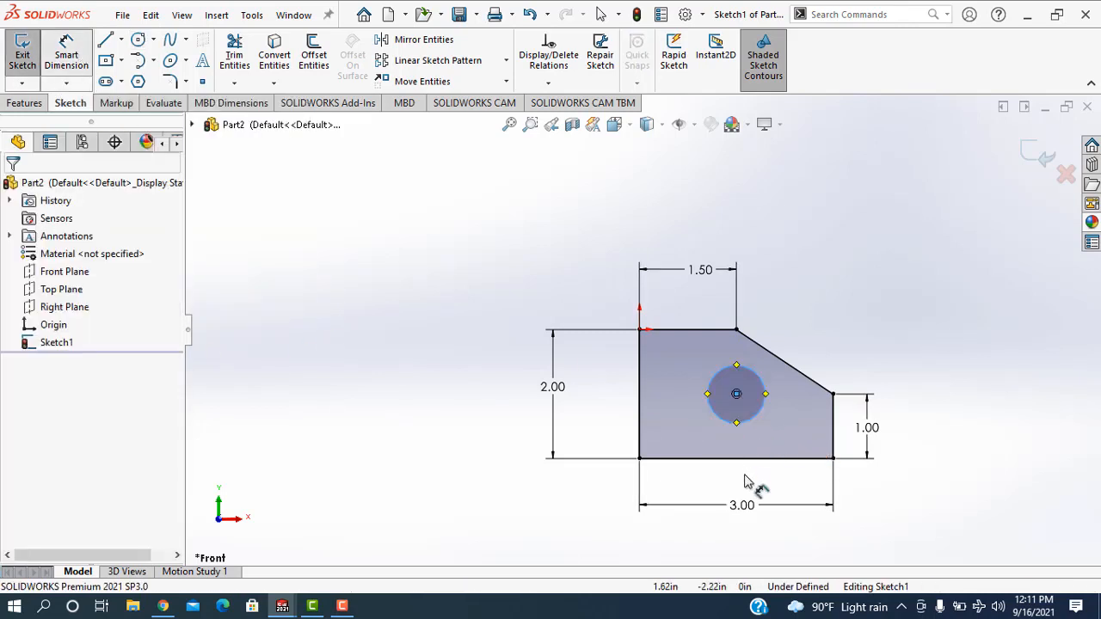
left_click(768, 402)
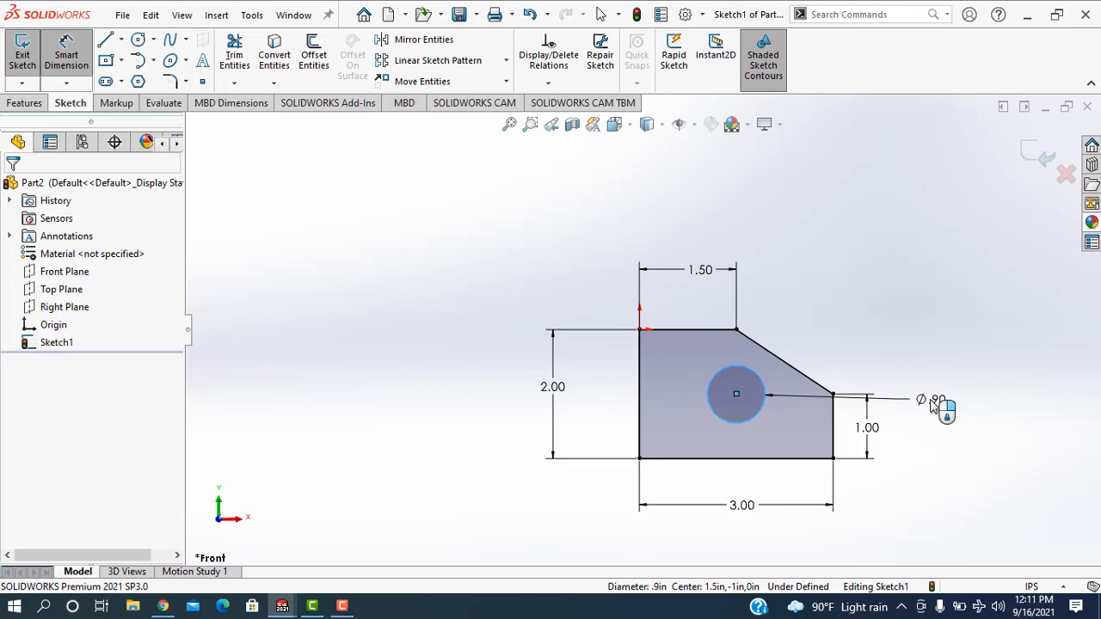
left_click(933, 404)
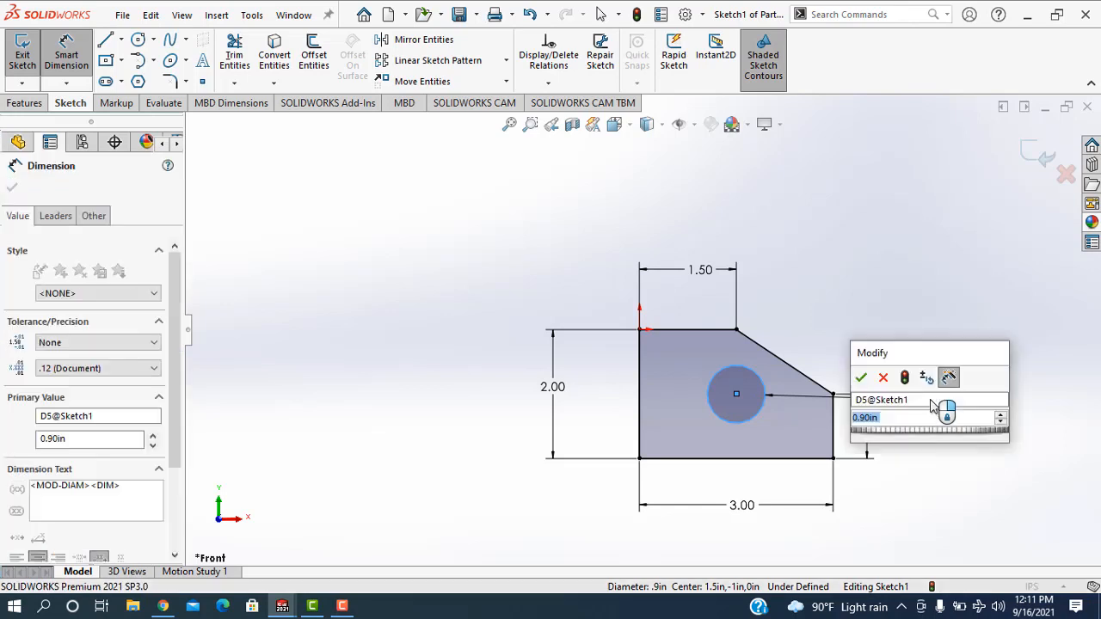
type("1")
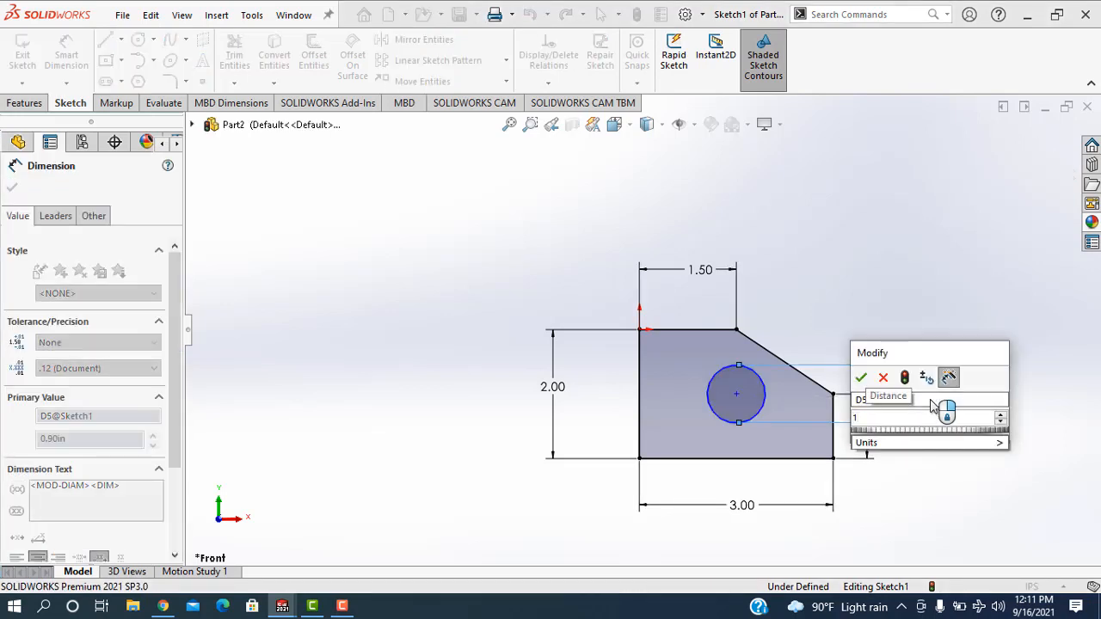
key("Return")
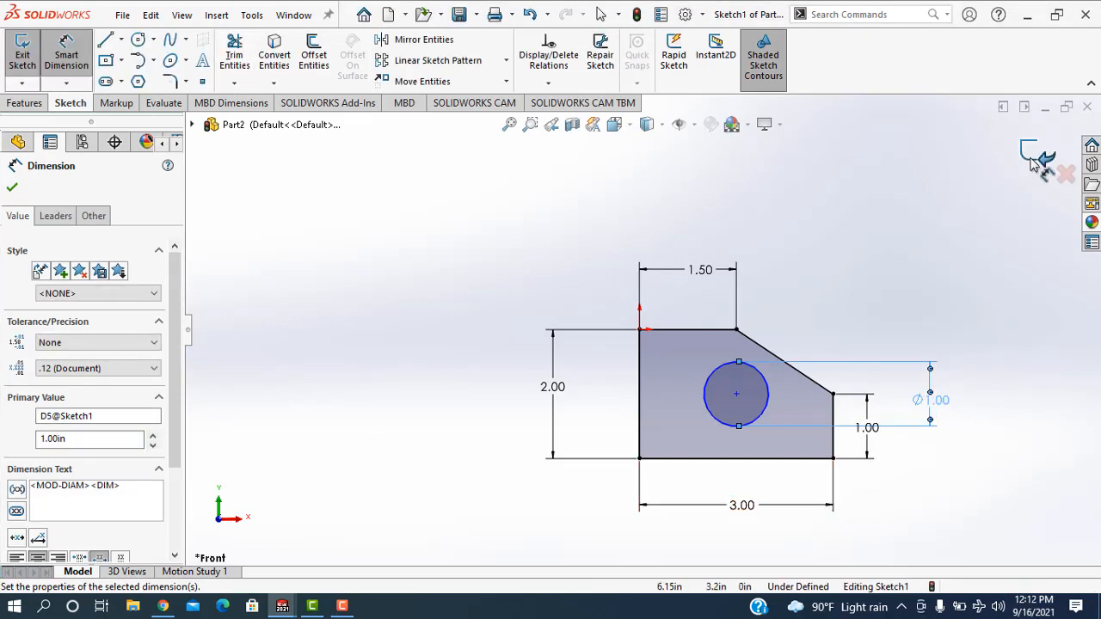
- Finish the sketch and extrude the profile with its circular hole 2 in deep, using the Mid Plane end condition
key("Escape")
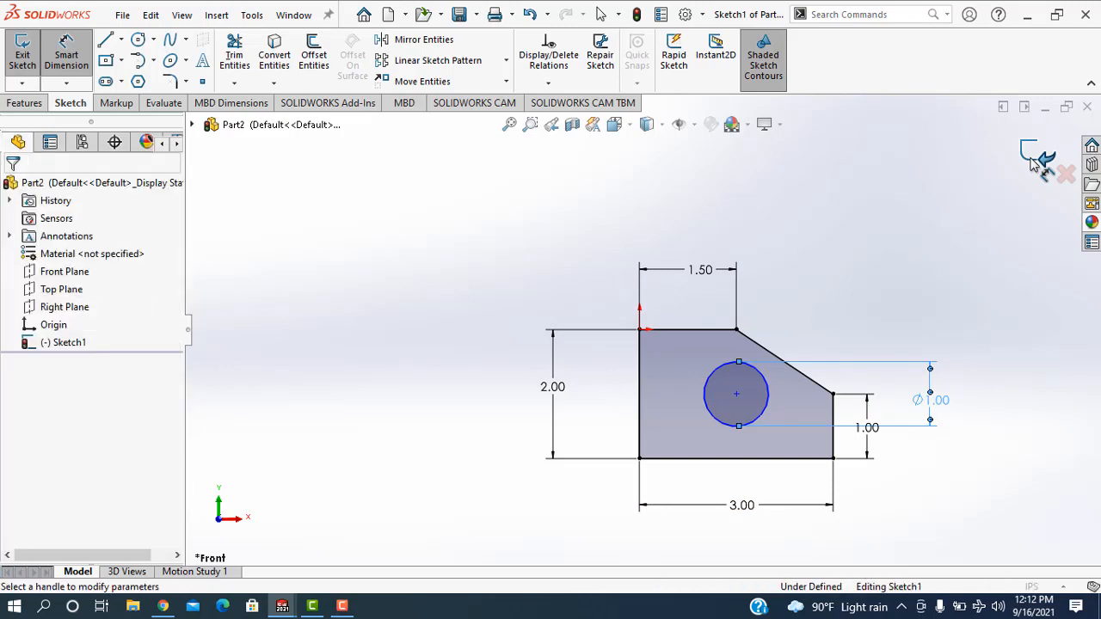
left_click(1032, 164)
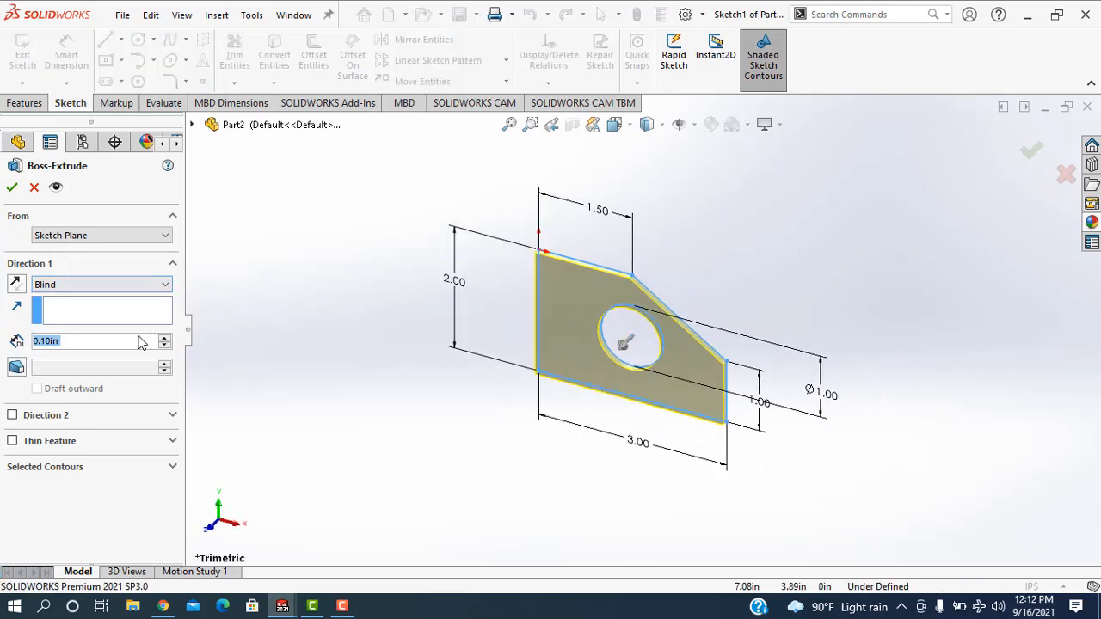
type("2")
key("Return")
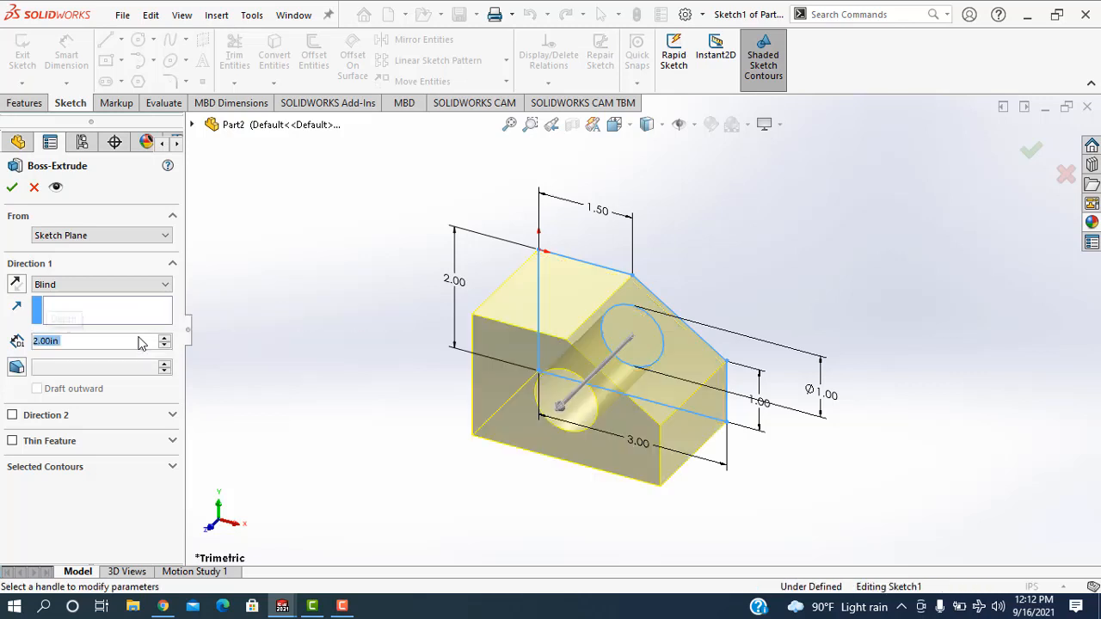
left_click(53, 285)
left_click(57, 359)
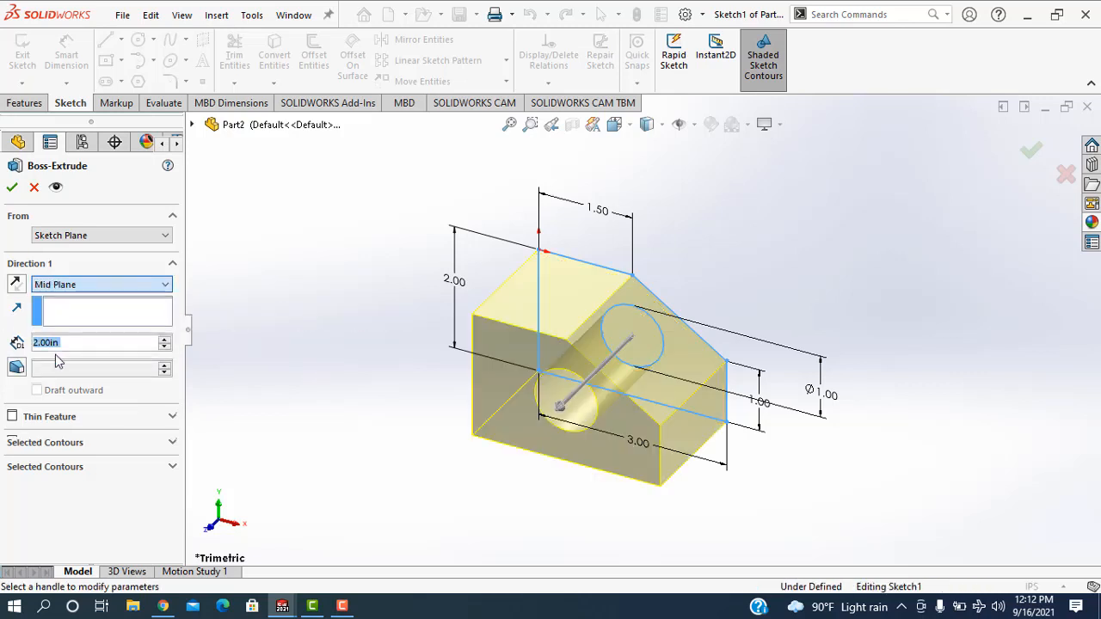
left_click(12, 187)
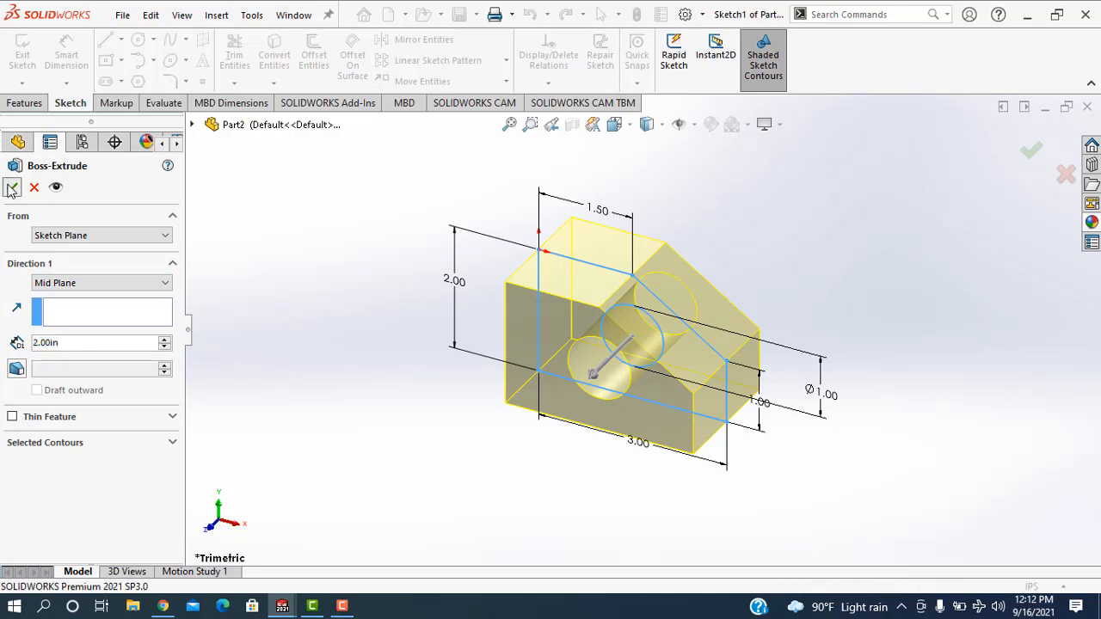
left_click(361, 278)
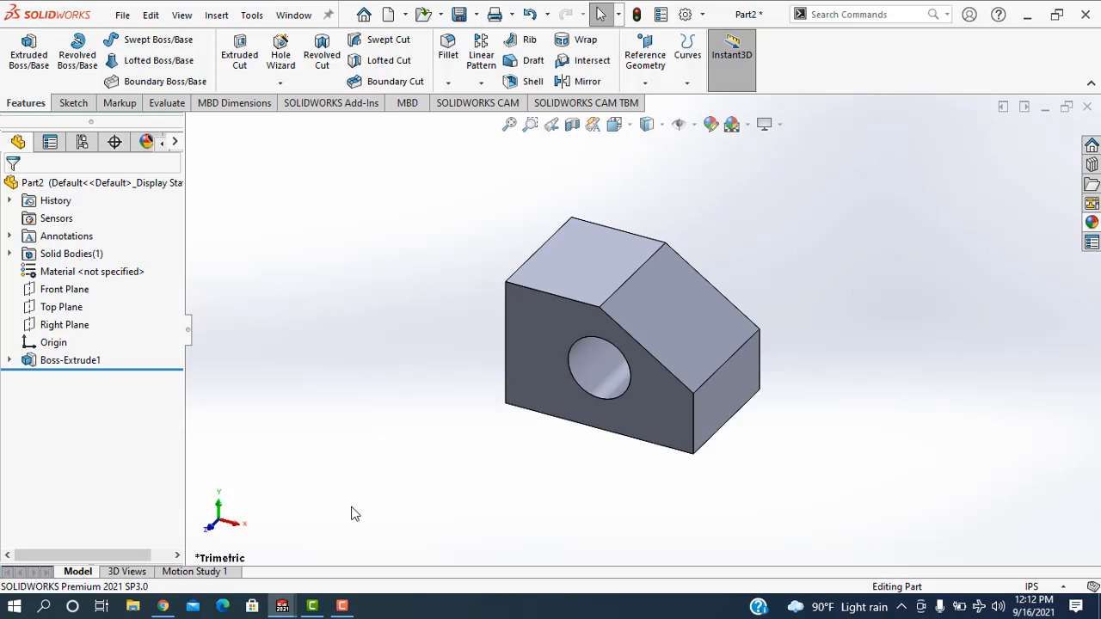
left_click(342, 605)
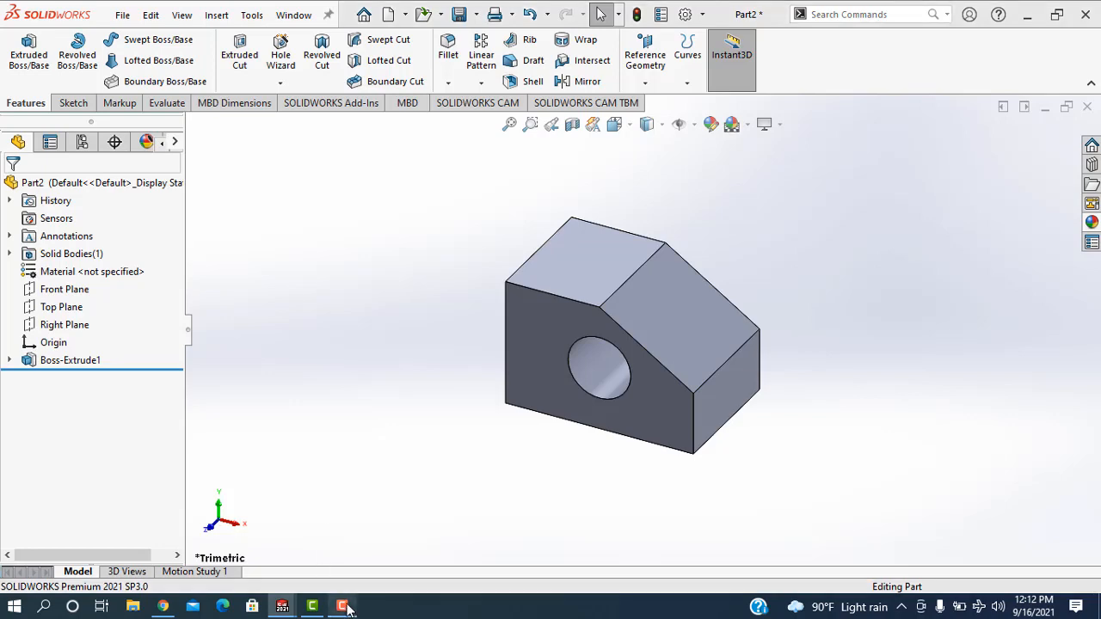